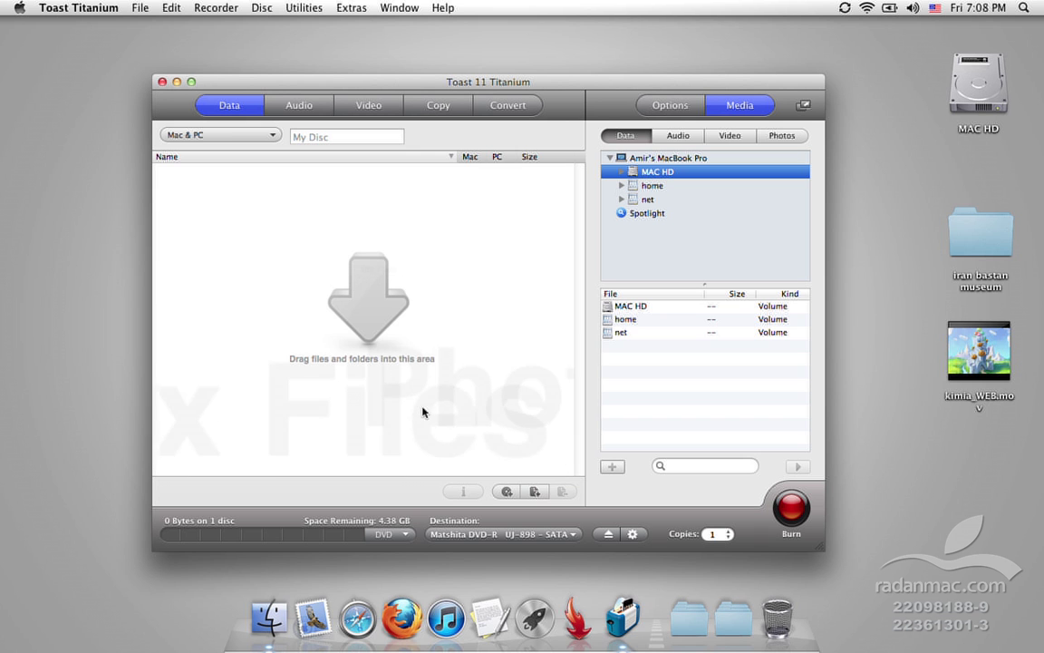
# Step: Check the available disc types and the burn destination options without changing either
pyautogui.click(392, 535)
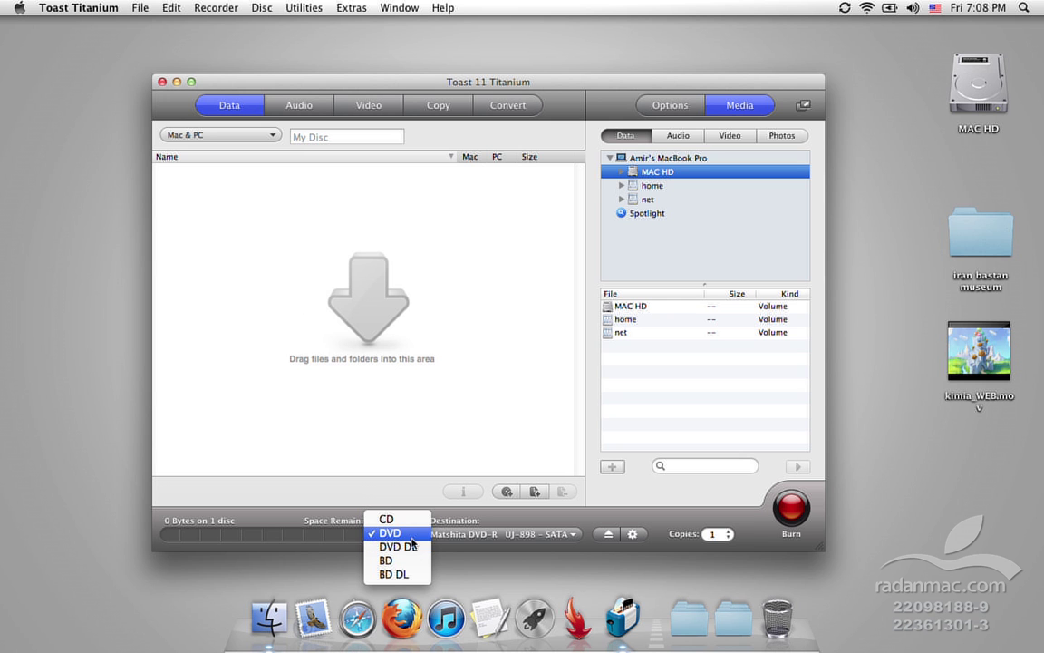
pyautogui.click(448, 450)
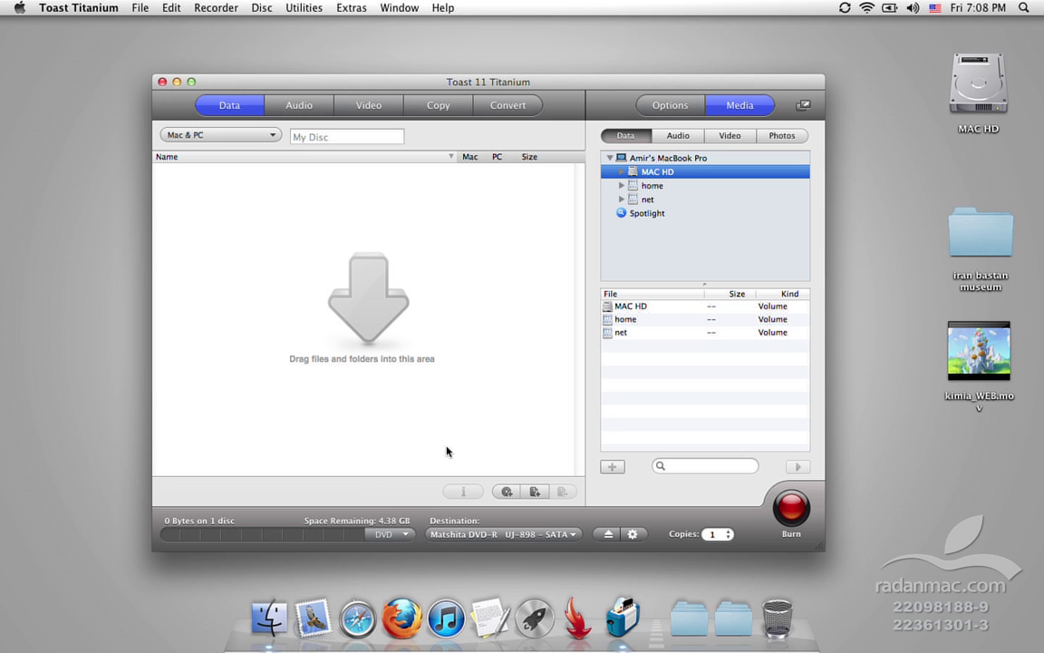
pyautogui.click(516, 534)
pyautogui.moveTo(560, 577)
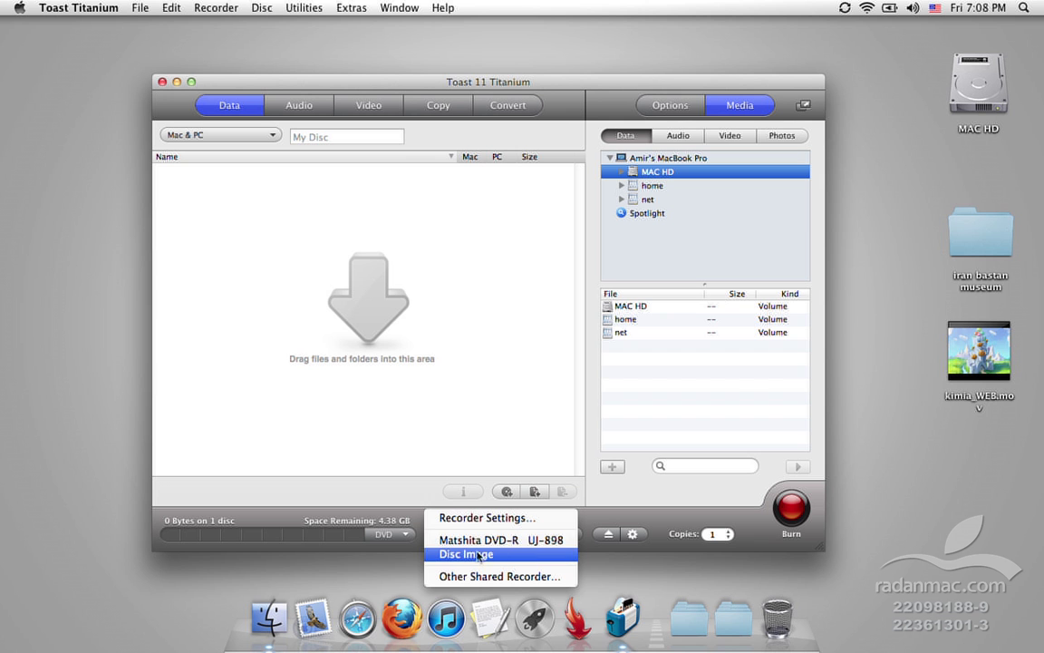
pyautogui.click(457, 385)
# Step: Add the iran bastan museum folder to the data disc and rename the disc with a person's first name
pyautogui.moveTo(991, 238); pyautogui.dragTo(478, 264)
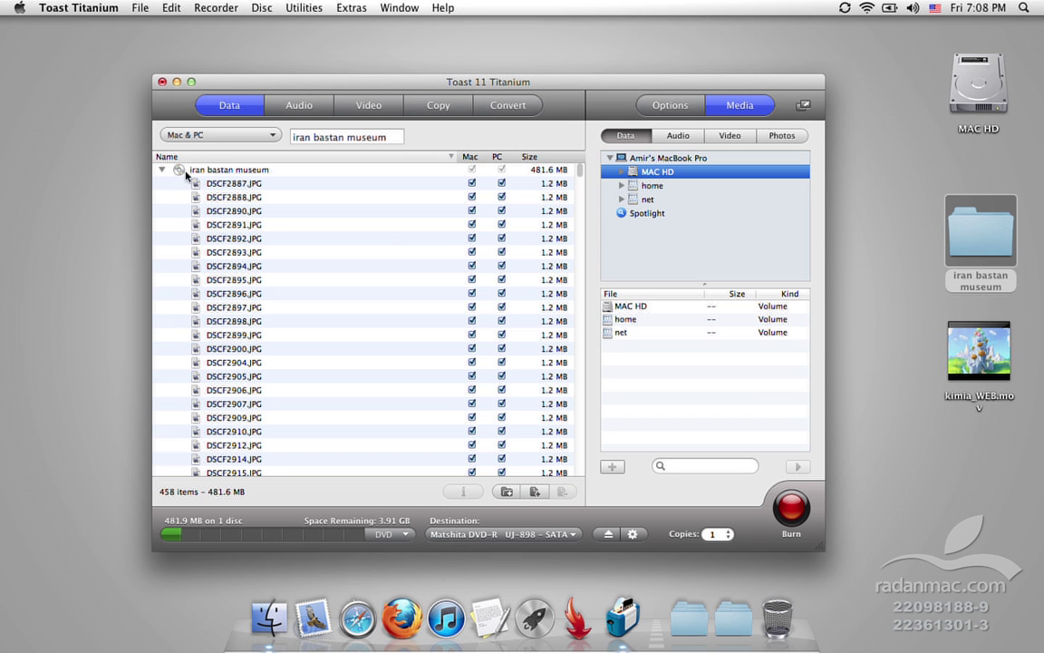
pyautogui.moveTo(327, 88); pyautogui.dragTo(345, 88)
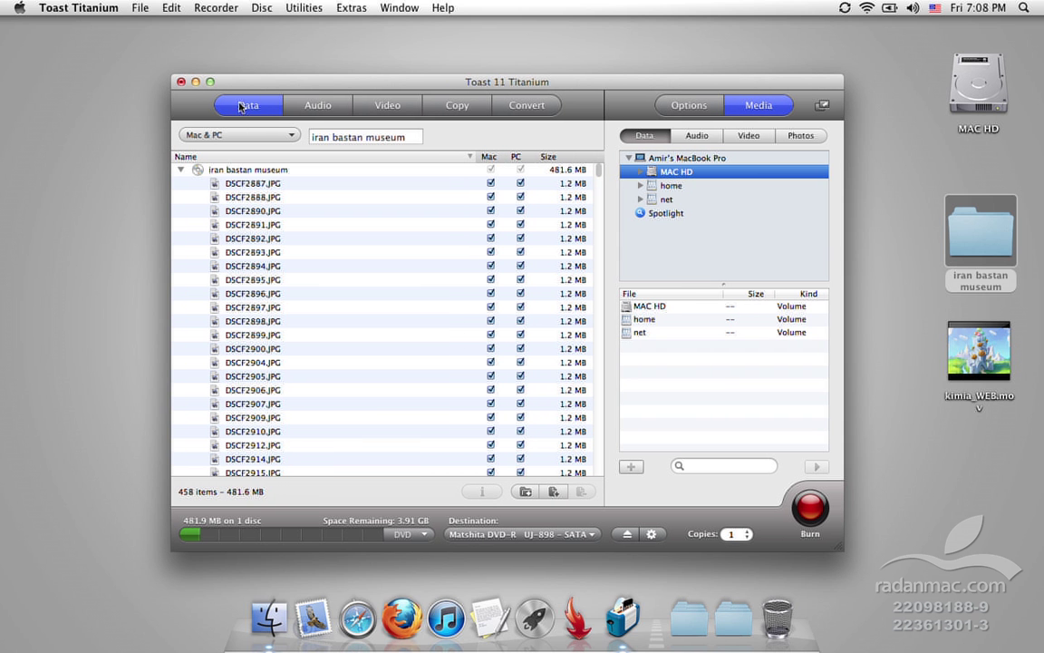
pyautogui.doubleClick(259, 176)
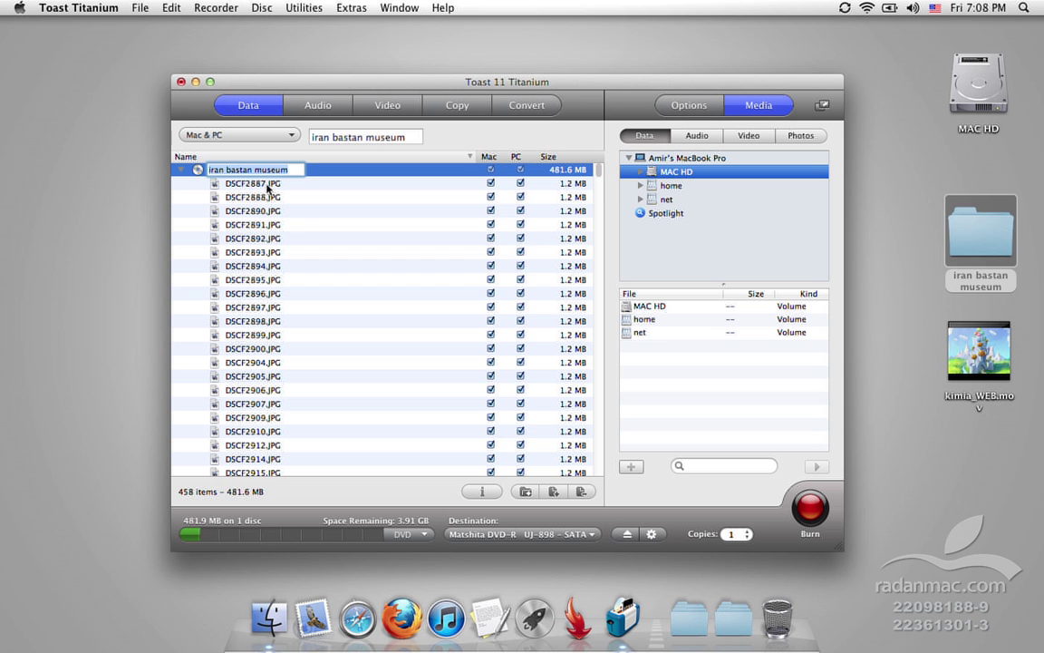
pyautogui.write('amir')
pyautogui.press('Return')
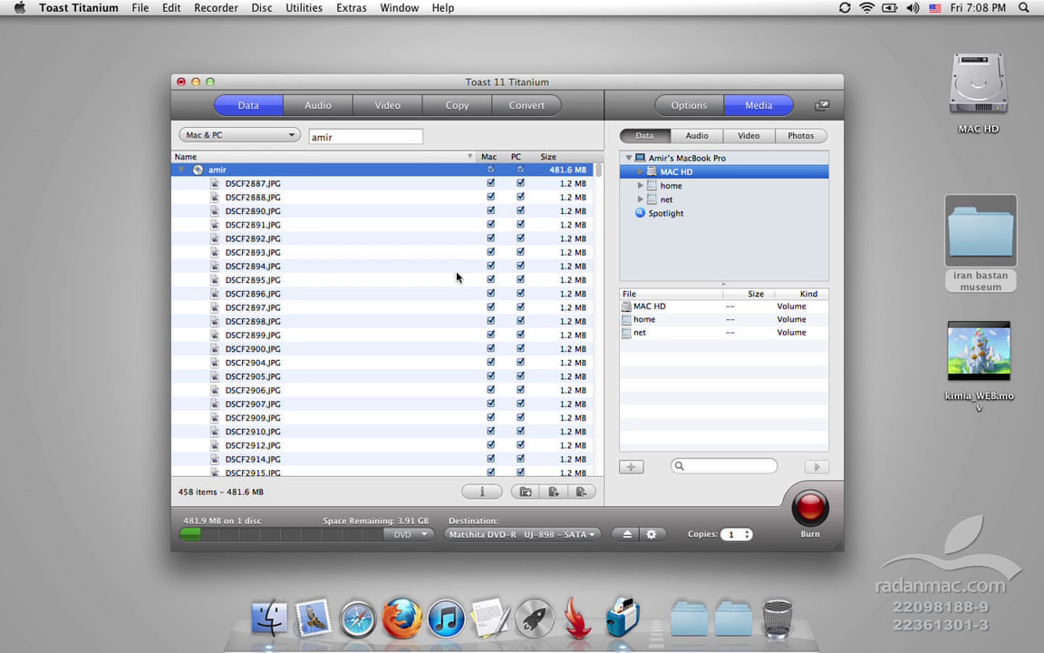
# Step: Remove the renamed disc with all its files from the data project
pyautogui.click(181, 169)
pyautogui.click(579, 493)
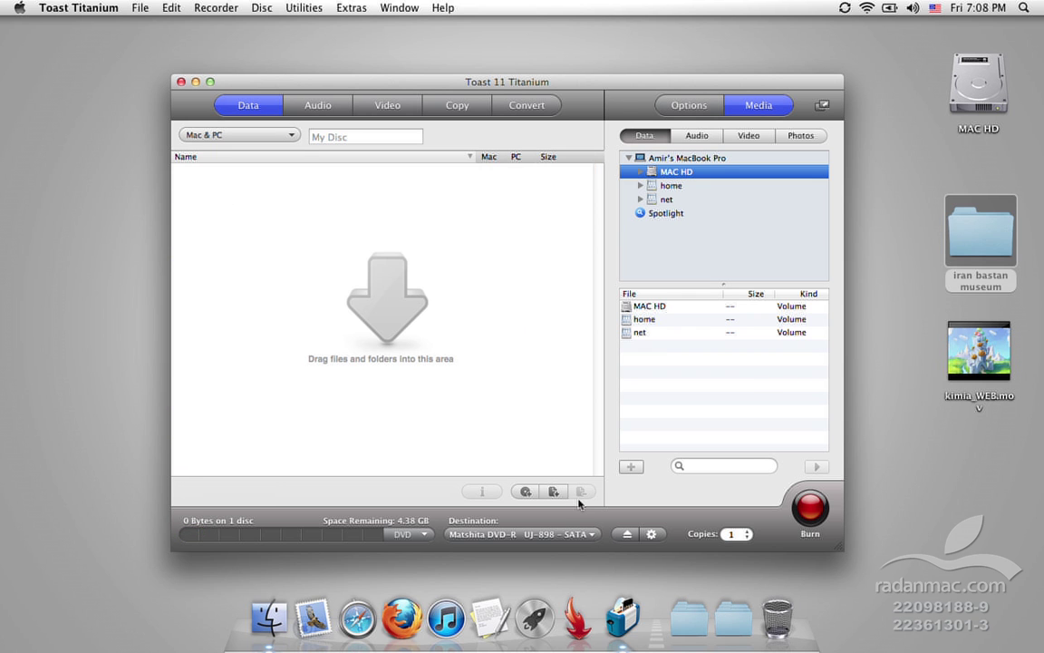
# Step: Create a new data disc named Radan and add the iran bastan museum folder to it
pyautogui.click(526, 493)
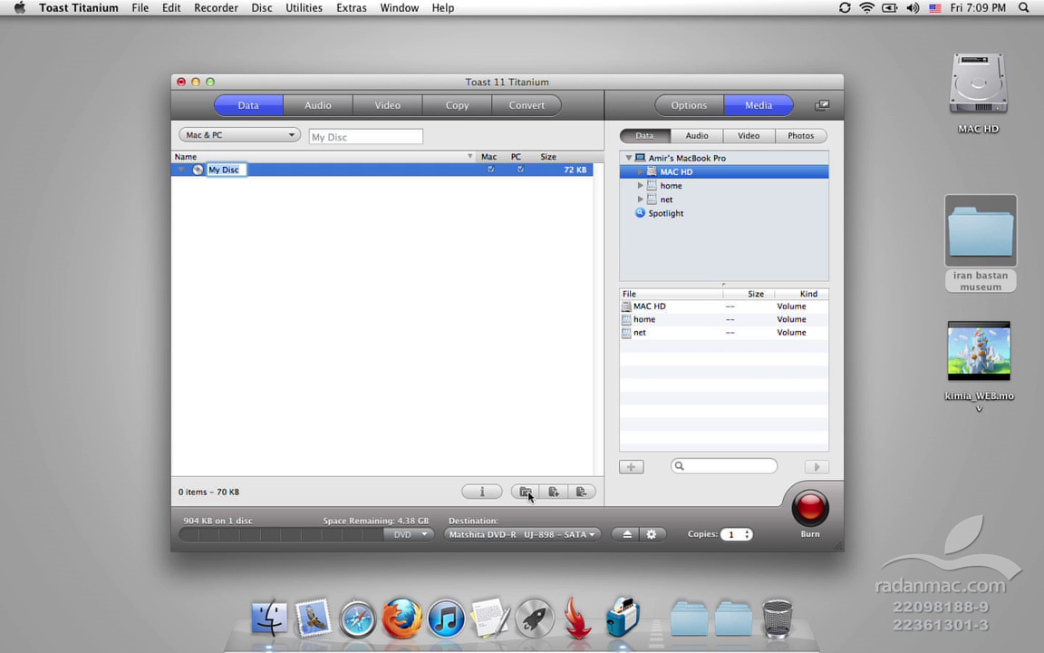
pyautogui.write('Amir')
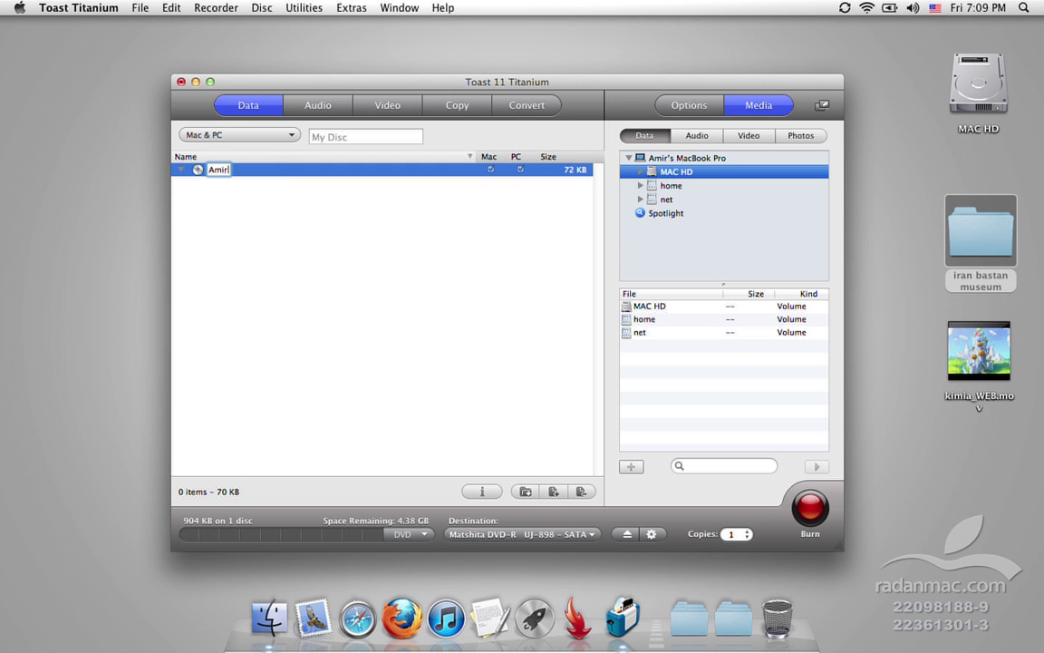
pyautogui.press('BackSpace')
pyautogui.press('BackSpace')
pyautogui.press('BackSpace')
pyautogui.write('Radan')
pyautogui.press('Return')
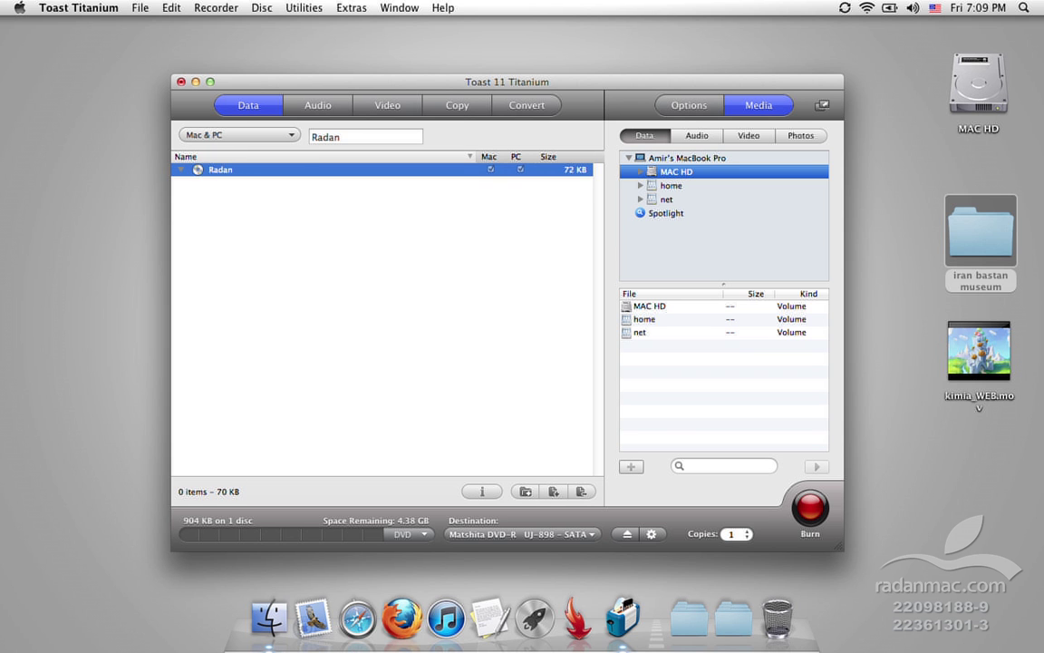
pyautogui.moveTo(987, 232); pyautogui.dragTo(308, 245)
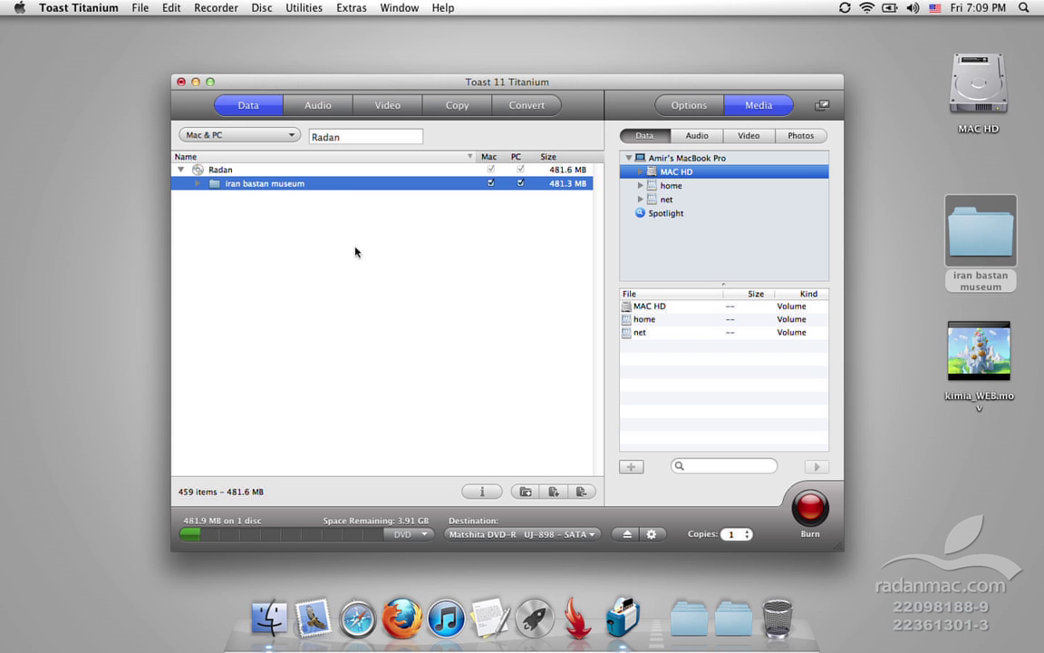
# Step: Look through the available data disc formats, keeping Mac & PC
pyautogui.click(290, 139)
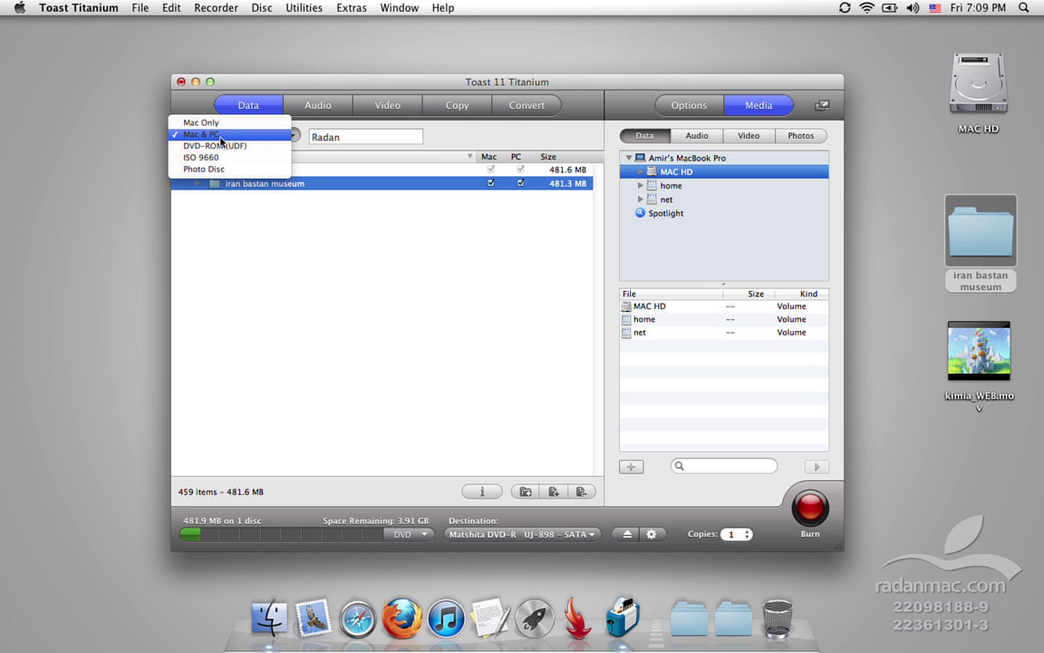
pyautogui.click(314, 226)
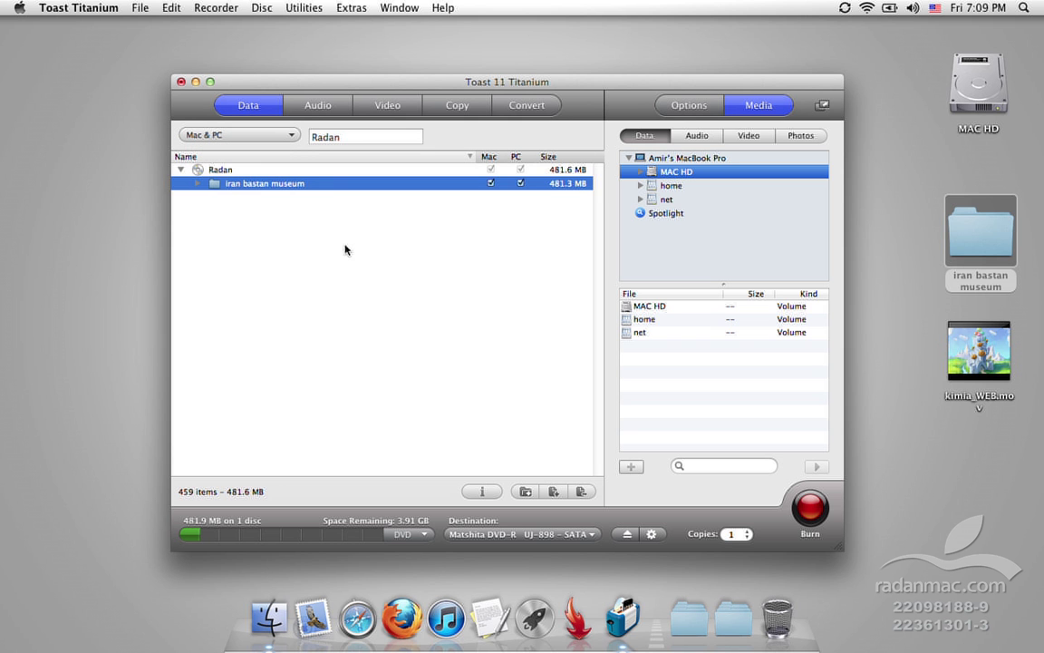
# Step: Switch to a DVD-Video project and add the kimia_WEB.mov movie from the desktop
pyautogui.click(310, 108)
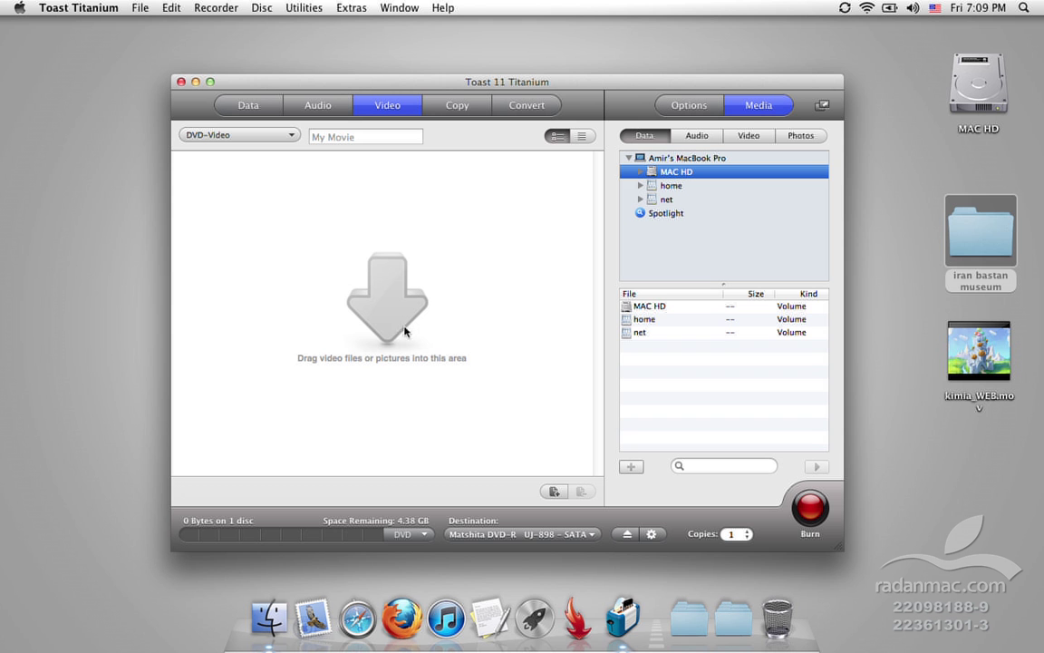
pyautogui.moveTo(974, 353)
pyautogui.mouseDown()
pyautogui.moveTo(562, 363)
pyautogui.moveTo(473, 322)
pyautogui.mouseUp()
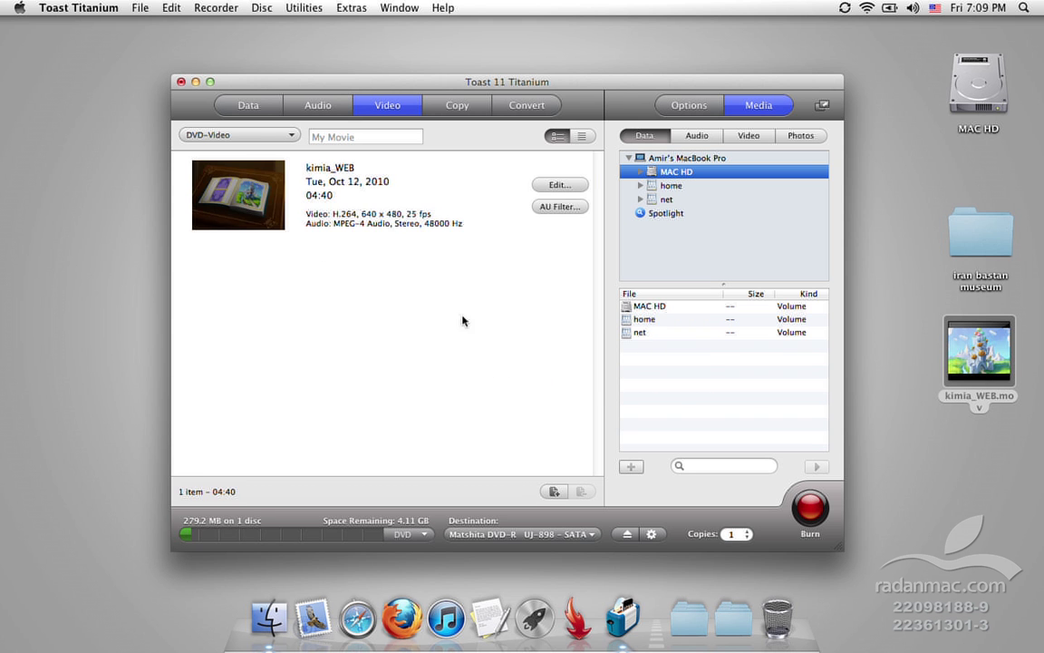
# Step: Examine the text and chapter settings of the kimia_WEB clip, leaving its edit window without changes
pyautogui.click(416, 219)
pyautogui.click(556, 186)
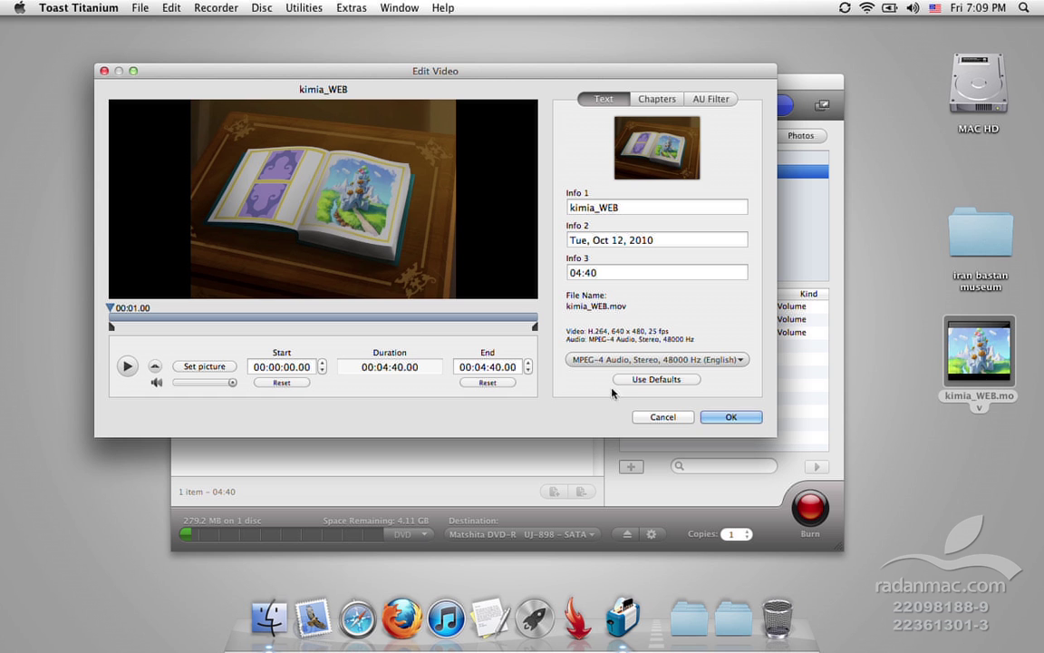
pyautogui.click(668, 107)
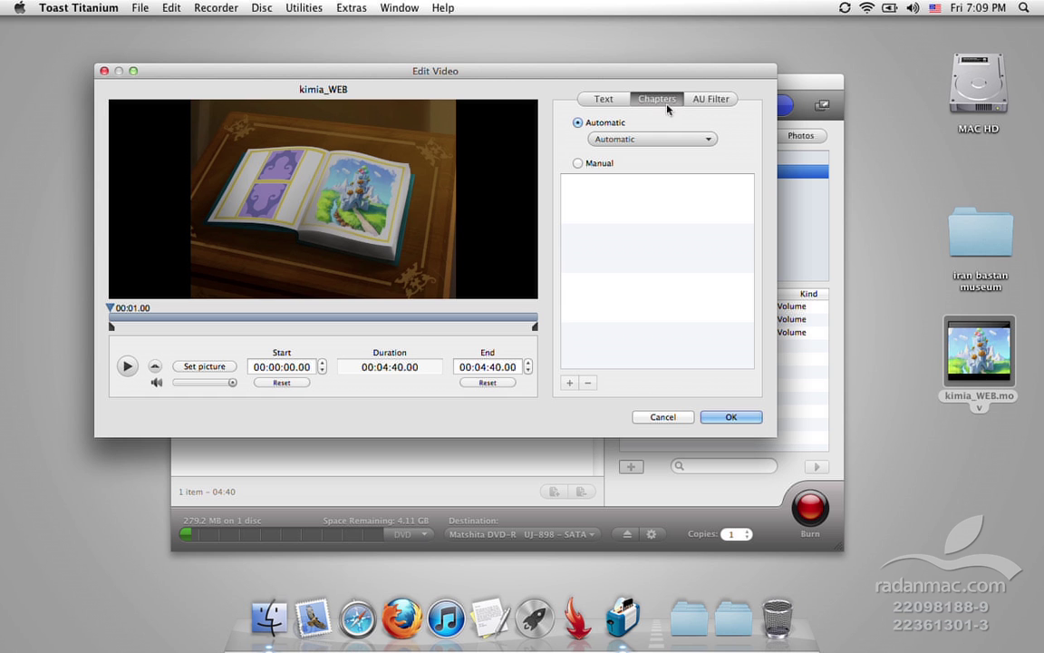
pyautogui.click(664, 419)
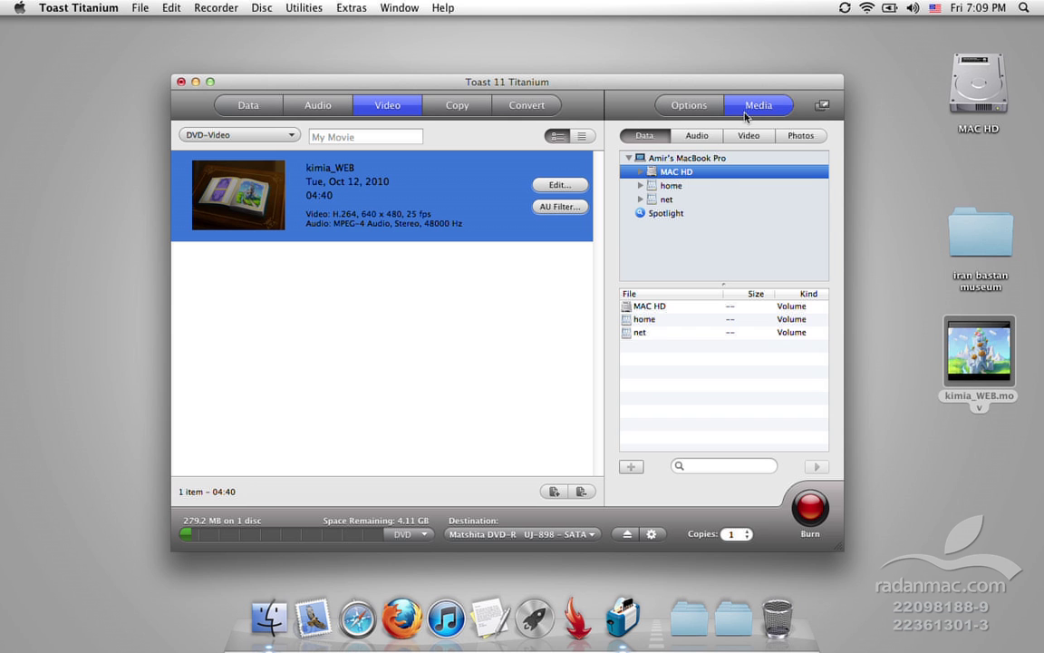
# Step: Show the DVD-Video options and look through the quality levels, keeping Better
pyautogui.click(711, 109)
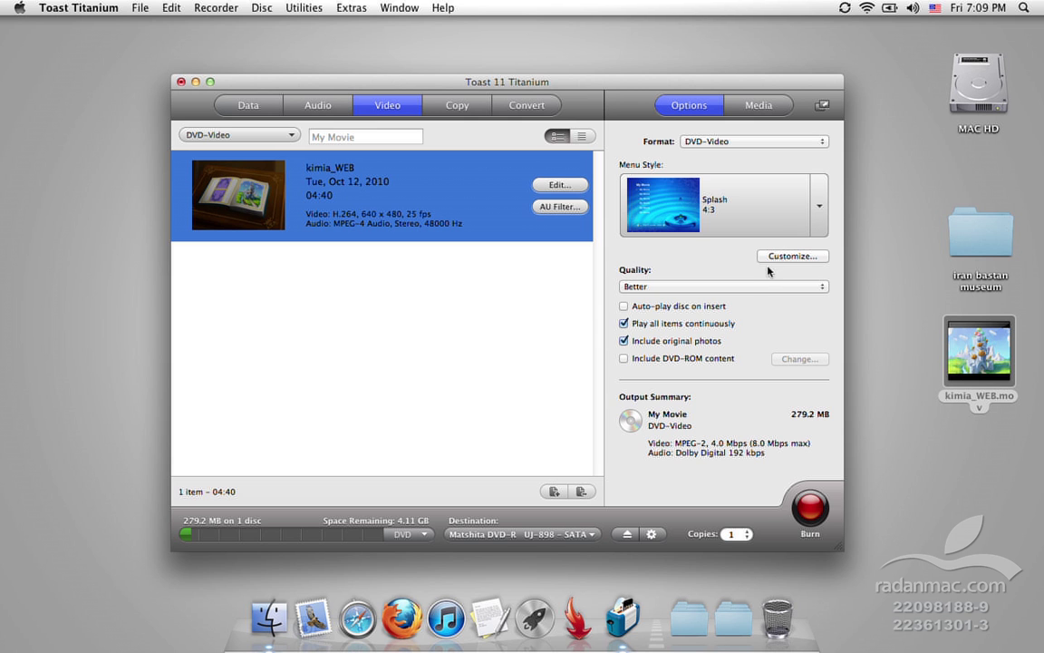
pyautogui.click(751, 286)
pyautogui.click(751, 286)
pyautogui.click(687, 286)
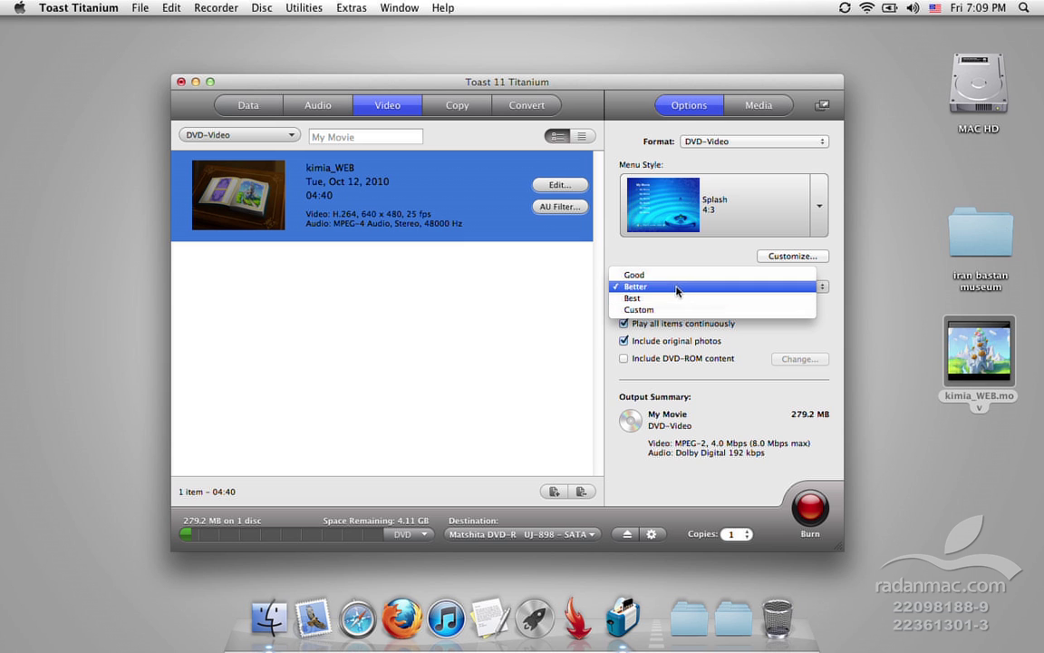
pyautogui.click(564, 354)
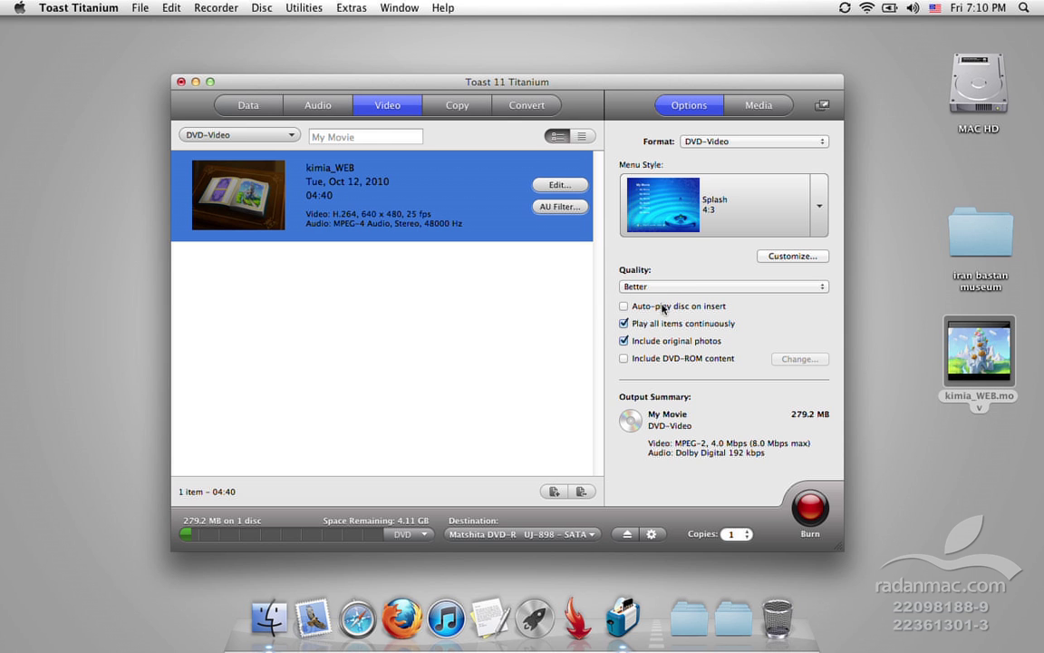
# Step: Look through the video format choices and the DVD menu styles, keeping DVD-Video and Splash 4:3
pyautogui.click(825, 143)
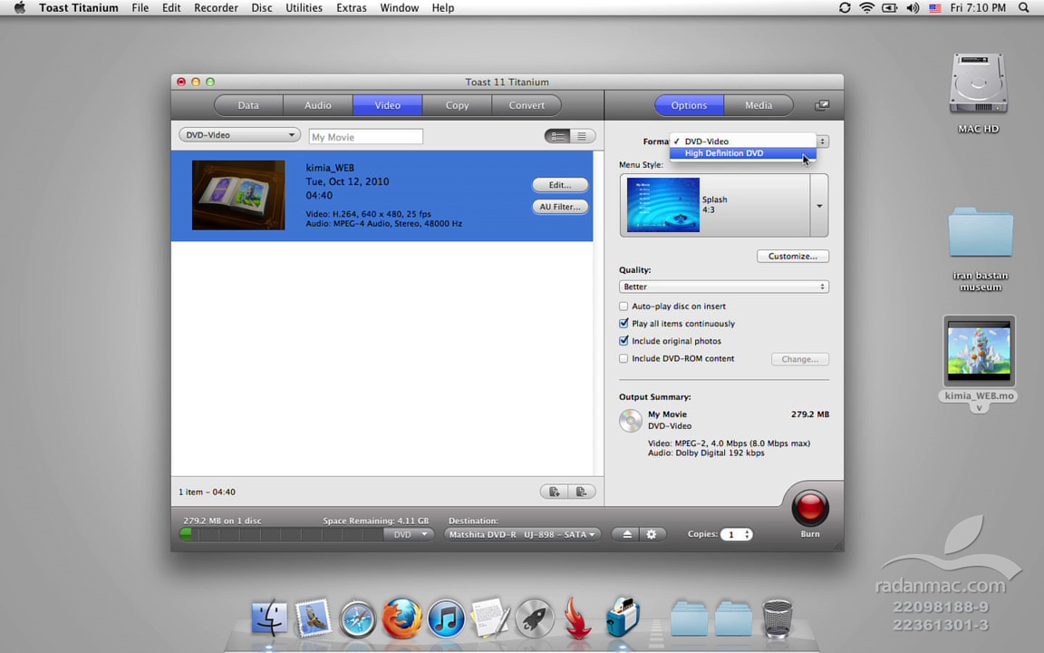
pyautogui.click(742, 143)
pyautogui.click(742, 204)
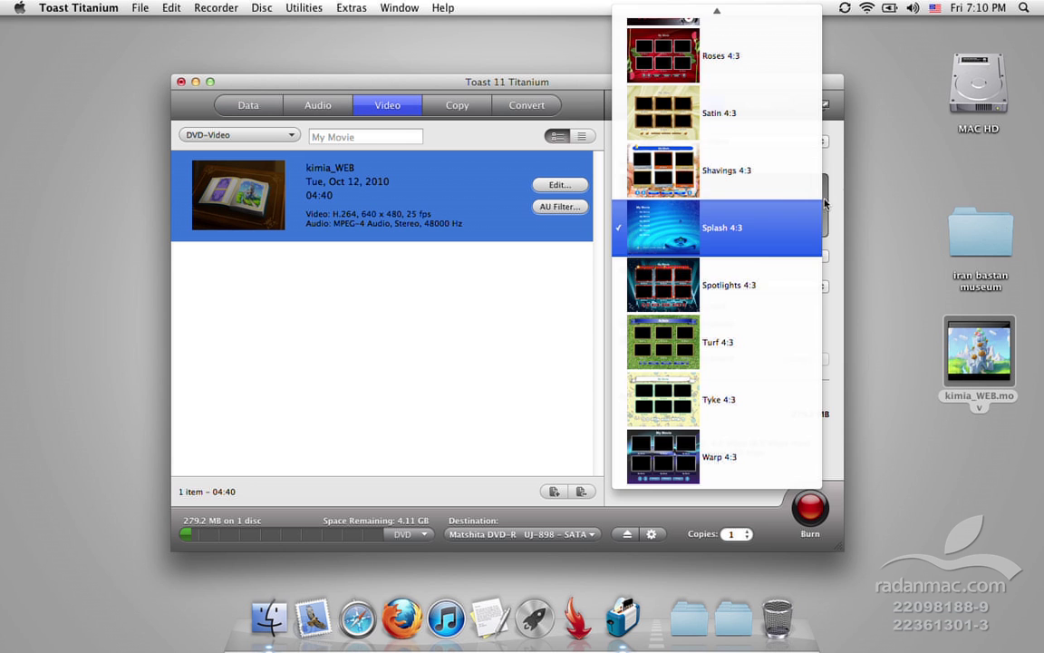
pyautogui.scroll(5, 742, 196)
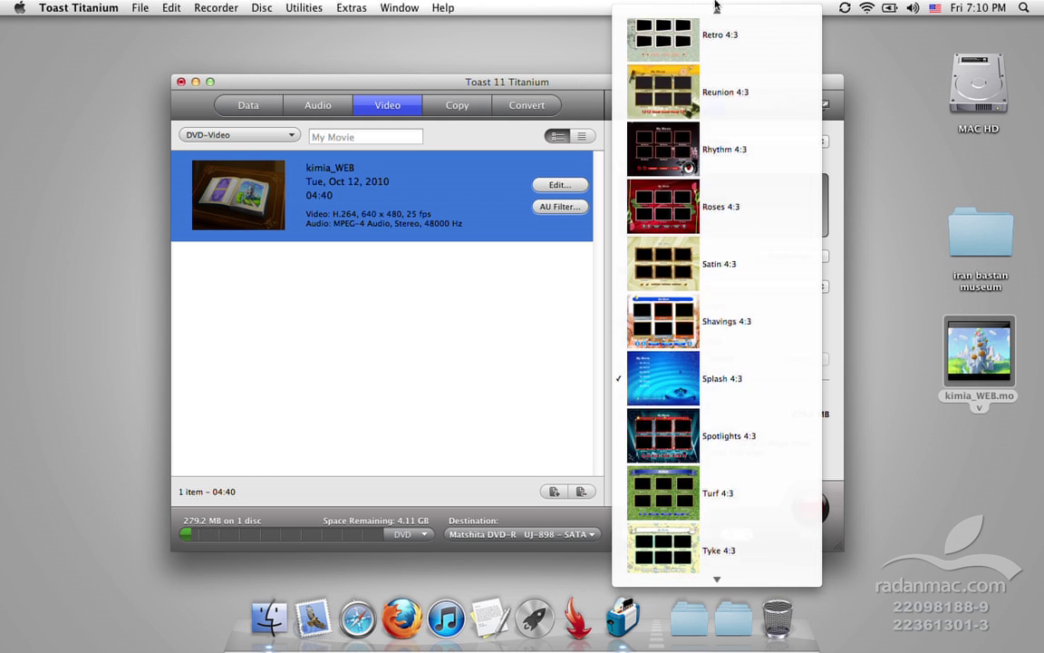
pyautogui.click(402, 343)
# Step: Switch to disc copying and examine the commands for saving a disc as an image or Bin/Cue file
pyautogui.click(457, 105)
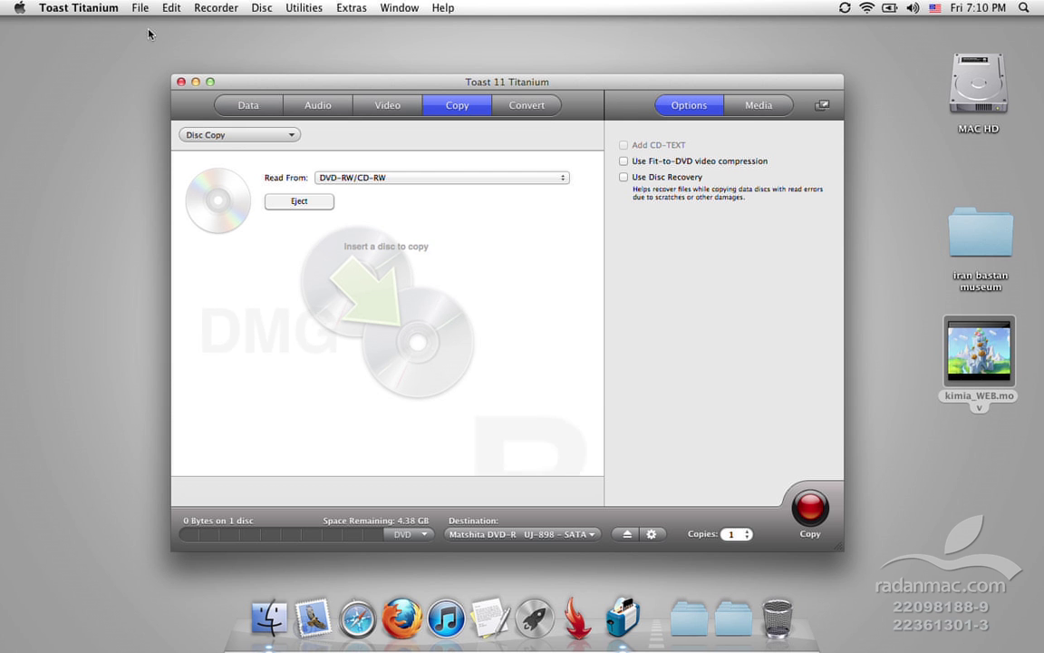
pyautogui.moveTo(258, 87); pyautogui.dragTo(211, 85)
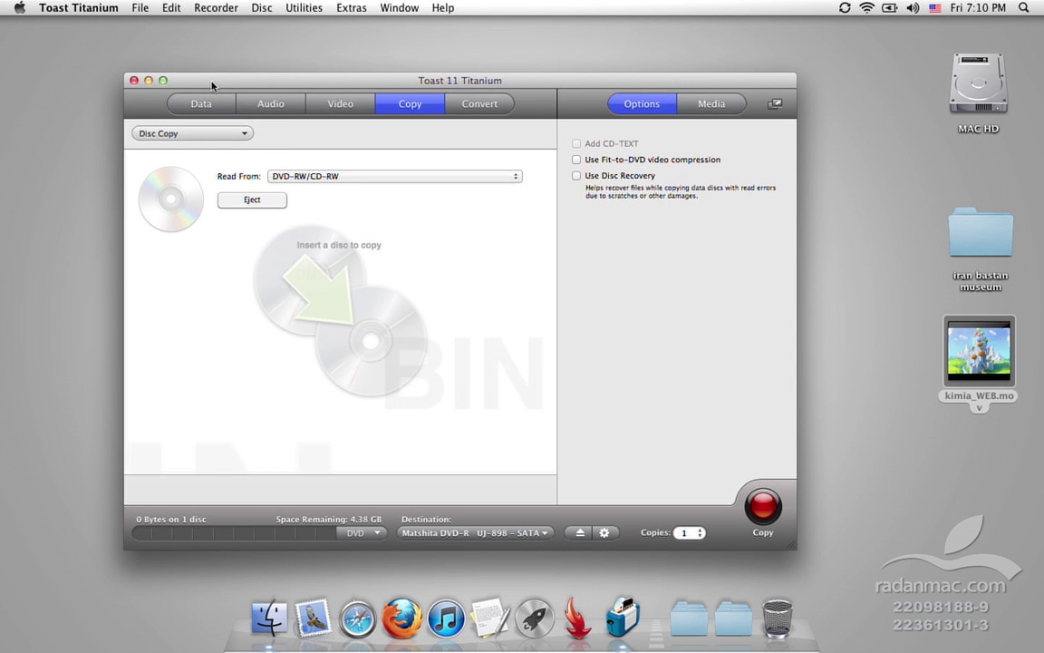
pyautogui.click(140, 9)
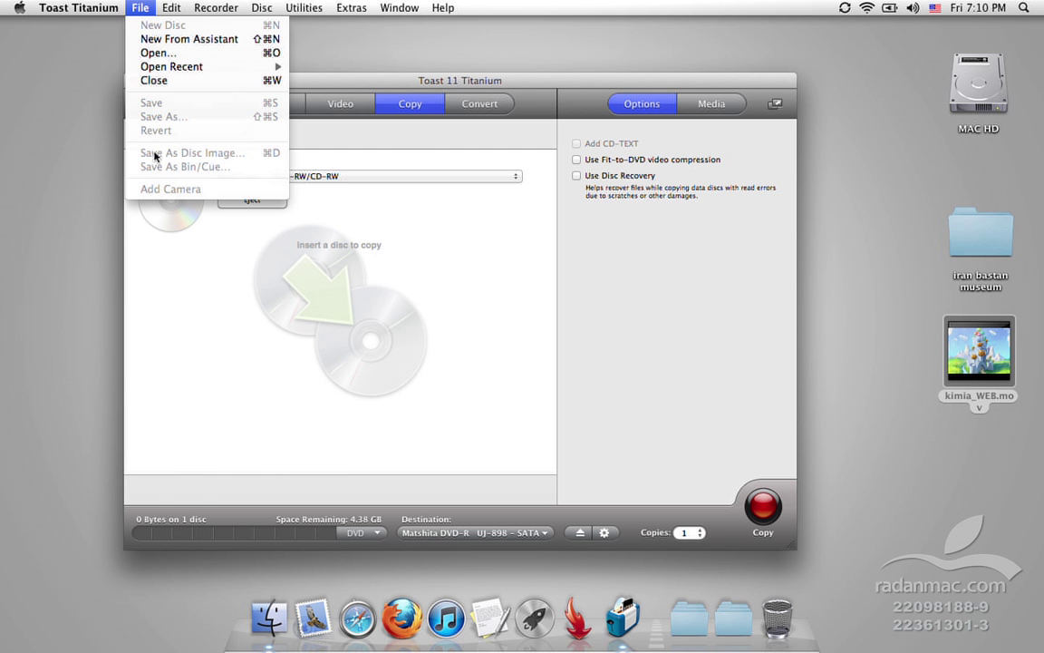
pyautogui.click(347, 291)
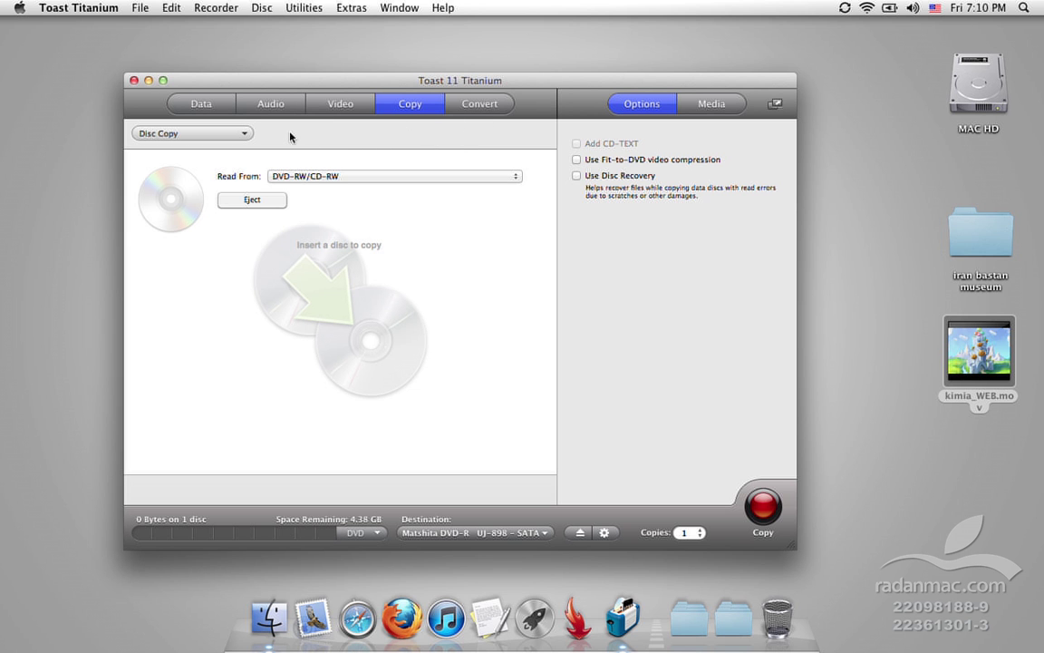
# Step: Set the copy source to Image File and view the disc image chooser without selecting a file
pyautogui.click(237, 133)
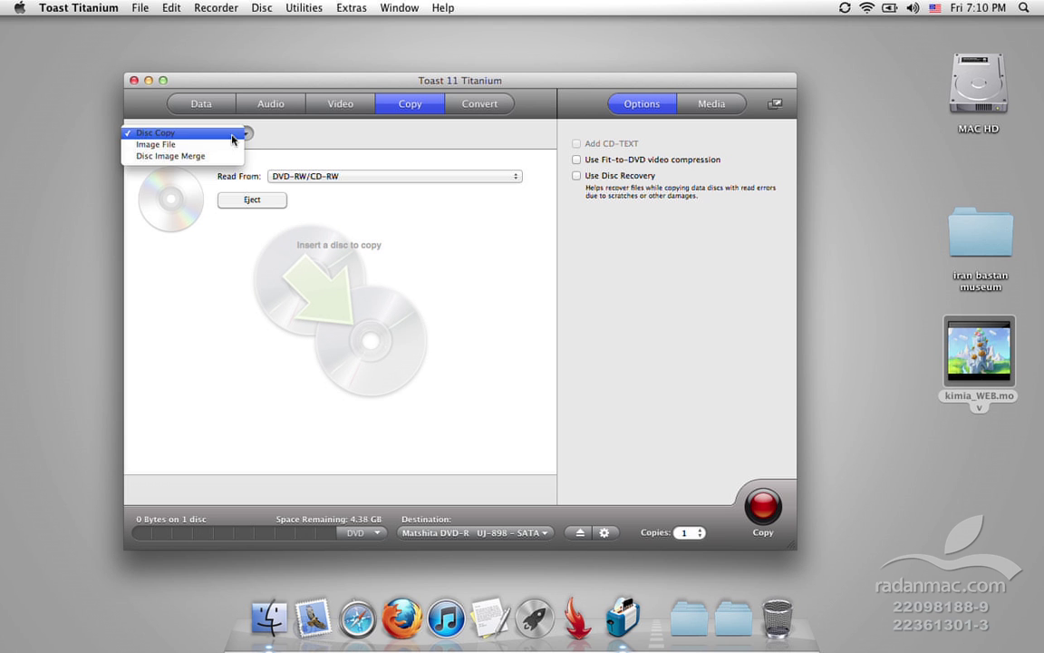
pyautogui.click(185, 145)
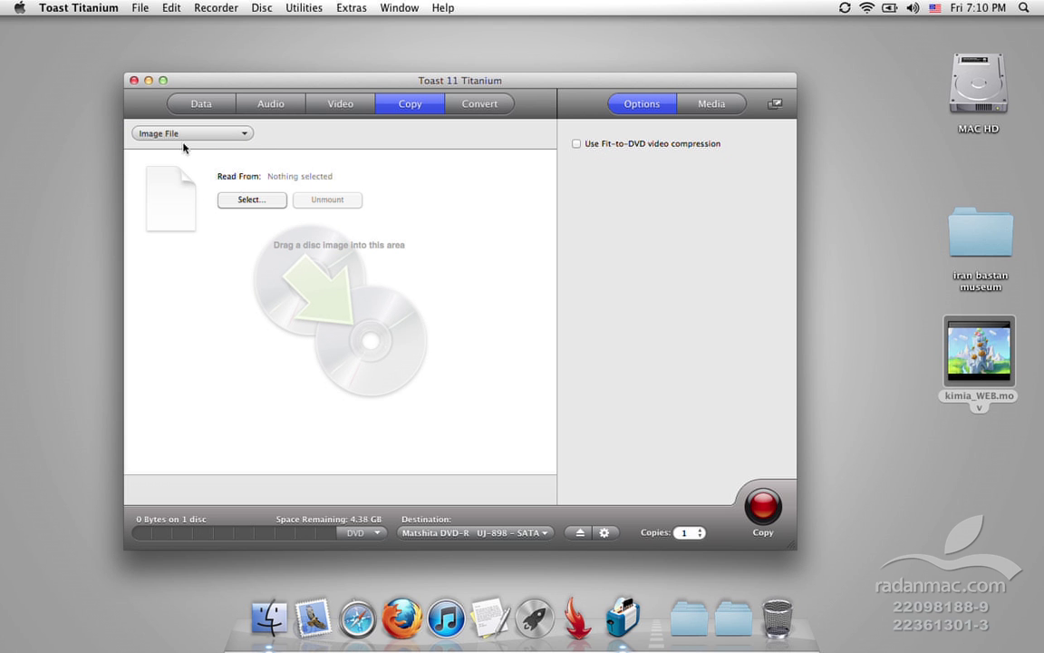
pyautogui.click(249, 208)
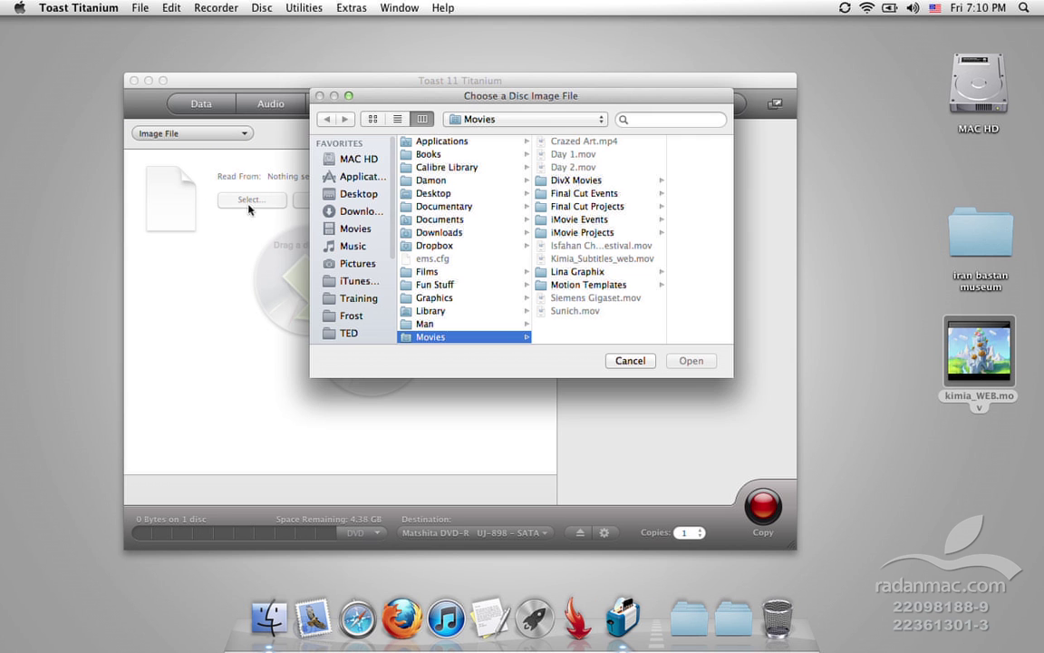
pyautogui.click(631, 361)
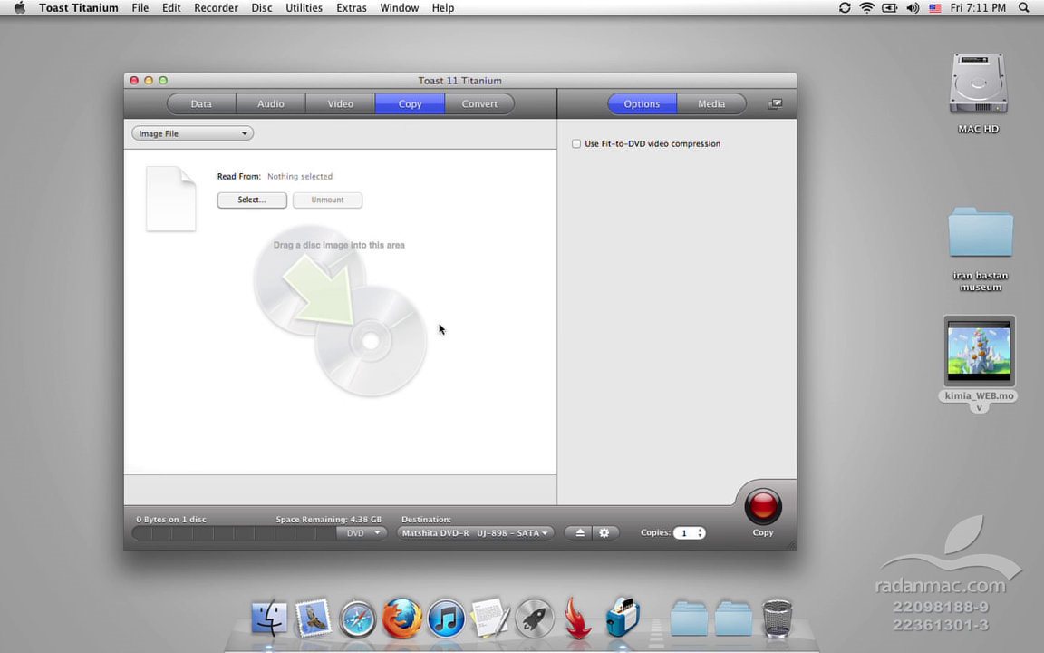
# Step: Switch to video file conversion and add the kimia_WEB.mov movie from the desktop
pyautogui.click(486, 105)
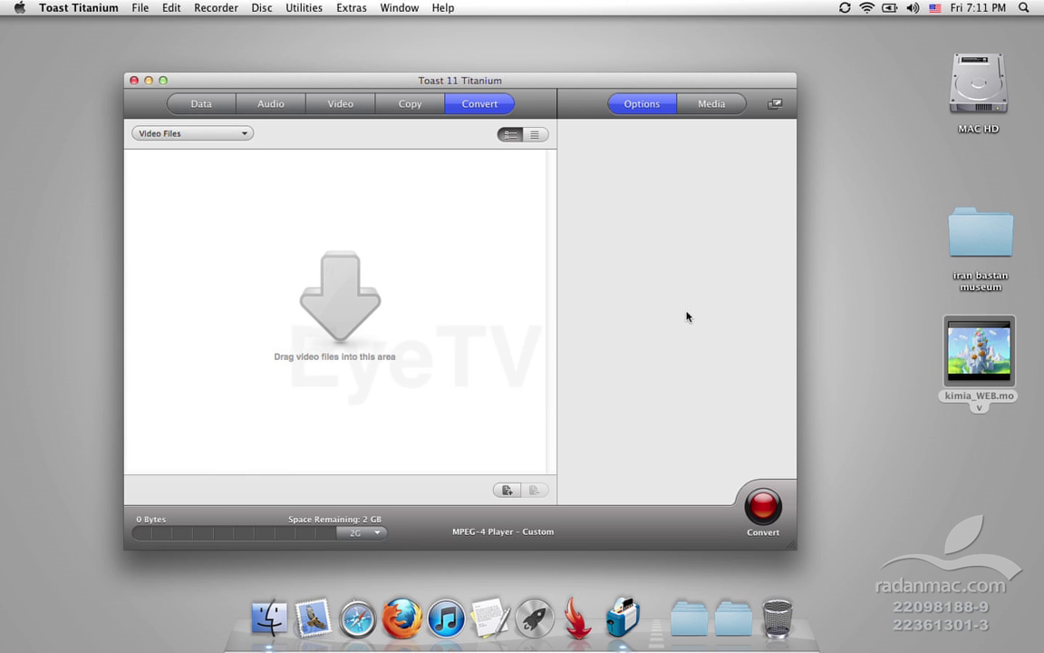
pyautogui.moveTo(958, 359); pyautogui.dragTo(396, 282)
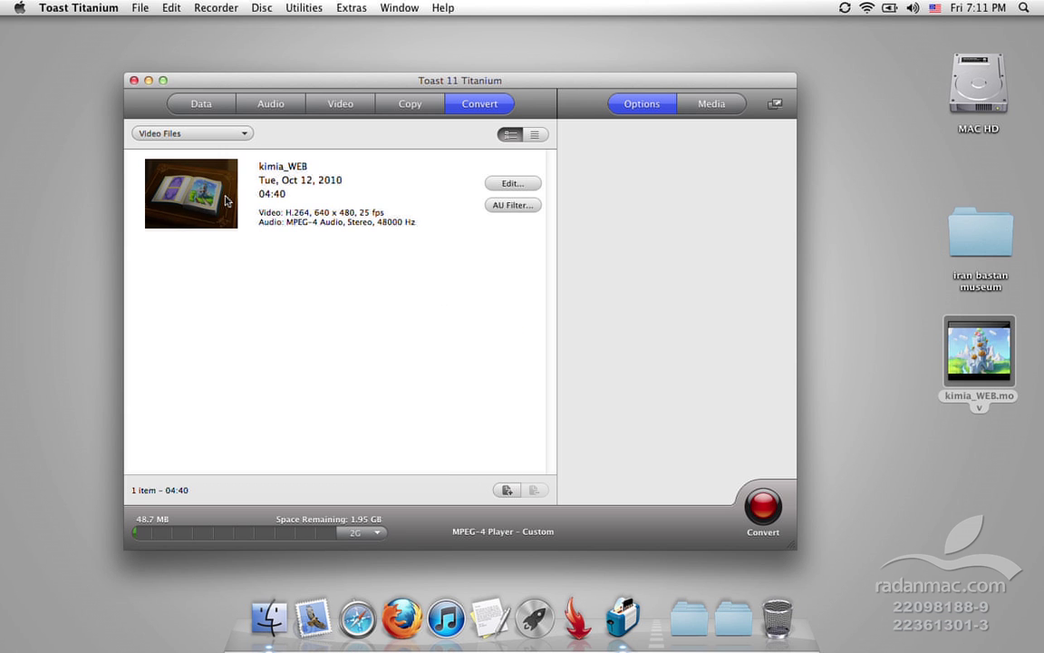
# Step: Open the conversion setup for the kimia_WEB movie, set the device to Apple TV, and go through the quality choices
pyautogui.click(323, 211)
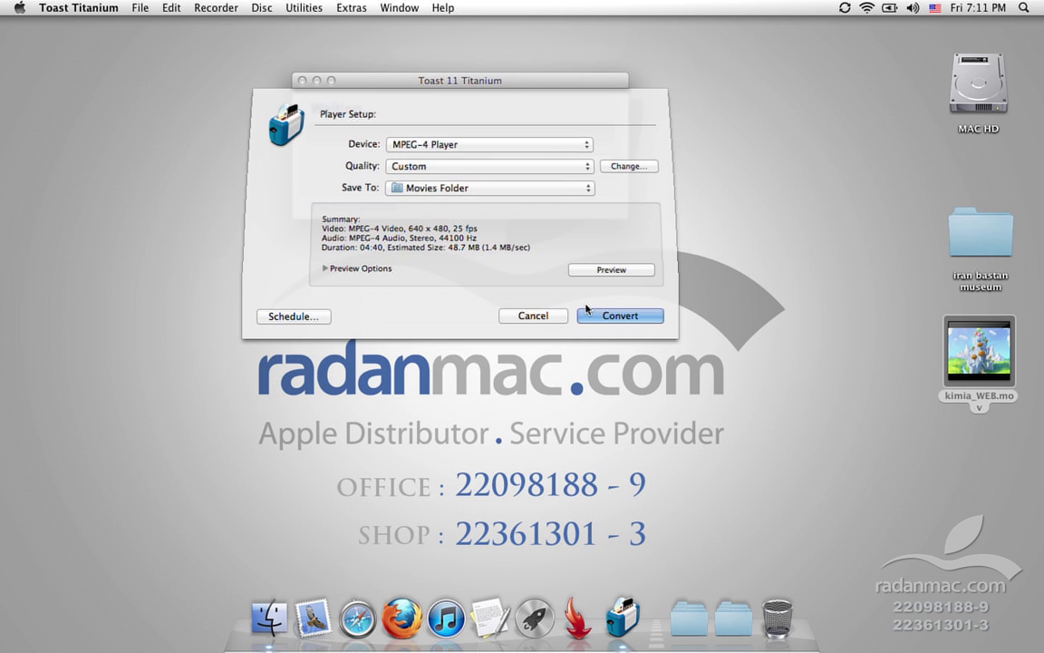
pyautogui.click(543, 144)
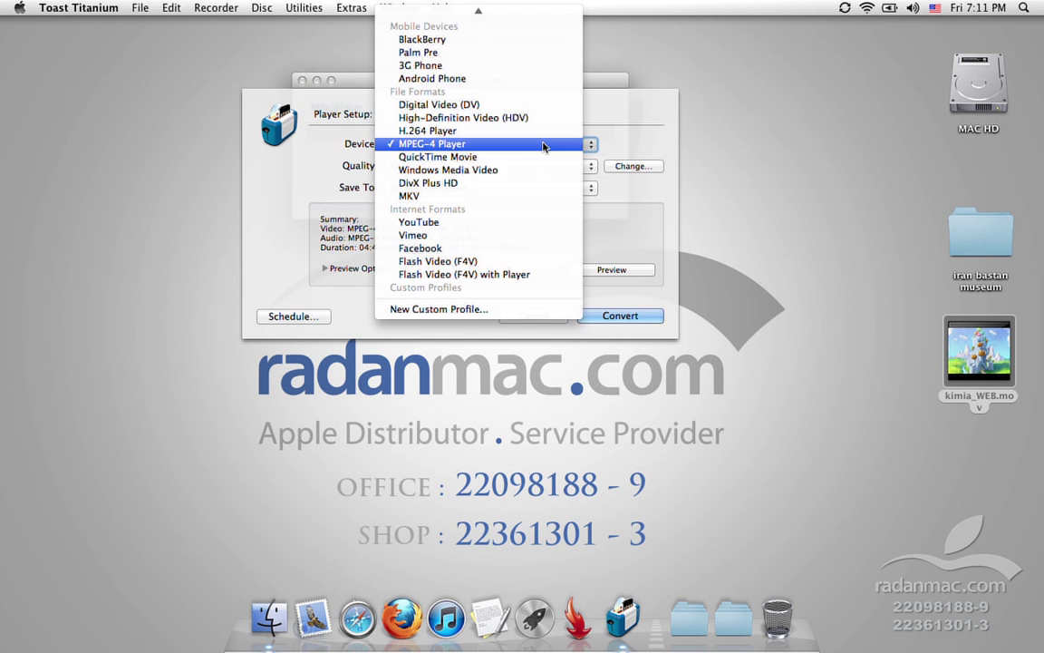
pyautogui.scroll(5, 523, 210)
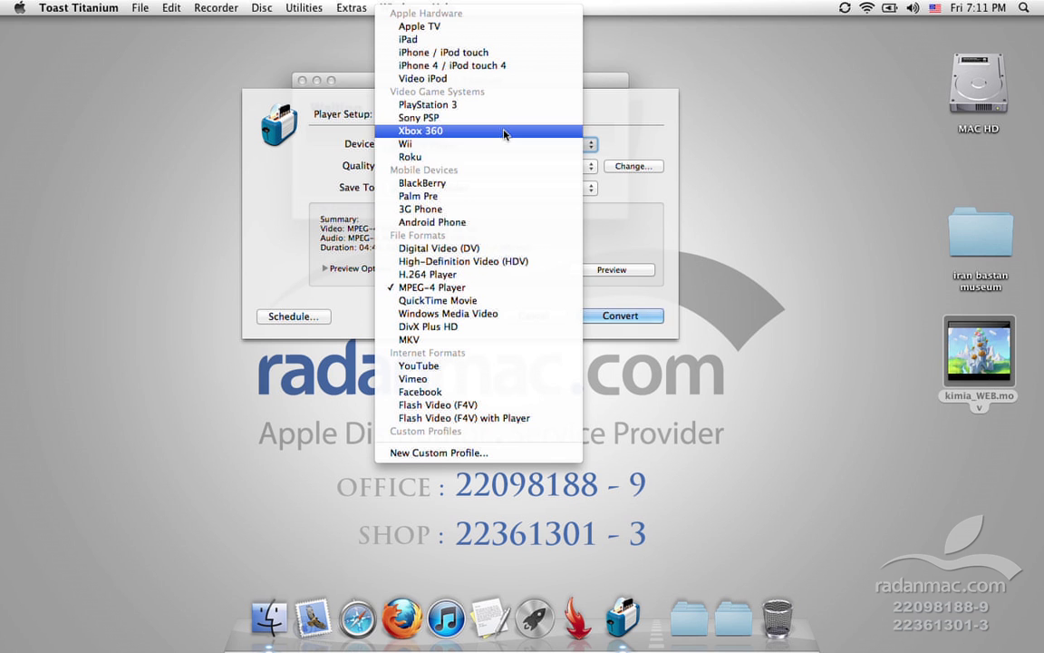
pyautogui.click(493, 29)
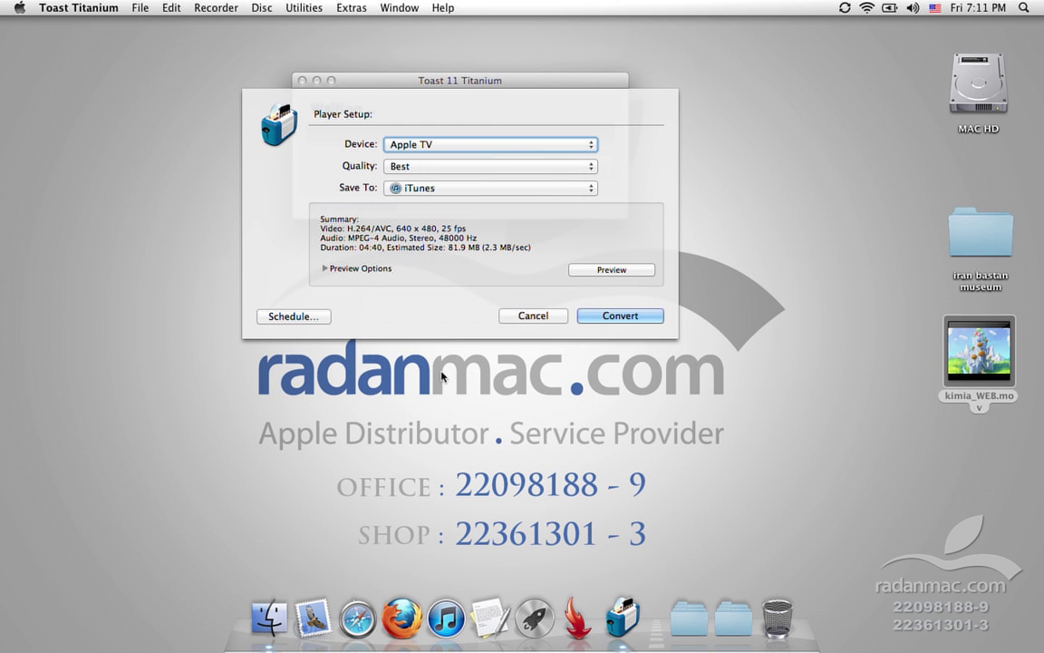
pyautogui.click(494, 167)
pyautogui.click(420, 233)
pyautogui.click(596, 324)
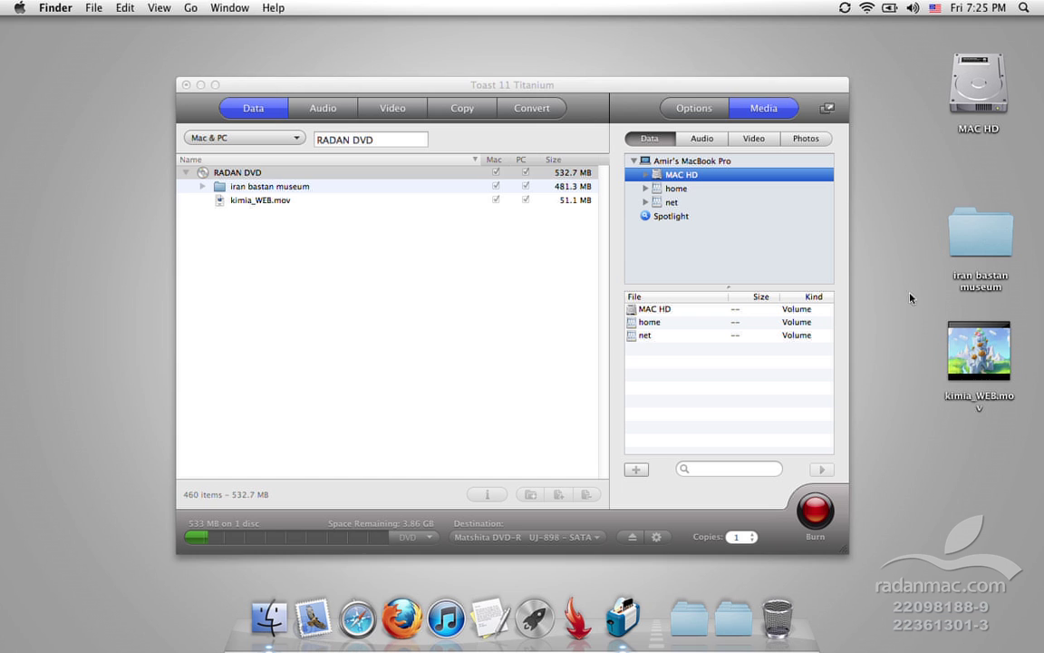
# Step: Open the recorder settings for the RADAN DVD data disc and select the number of copies for editing
pyautogui.click(564, 329)
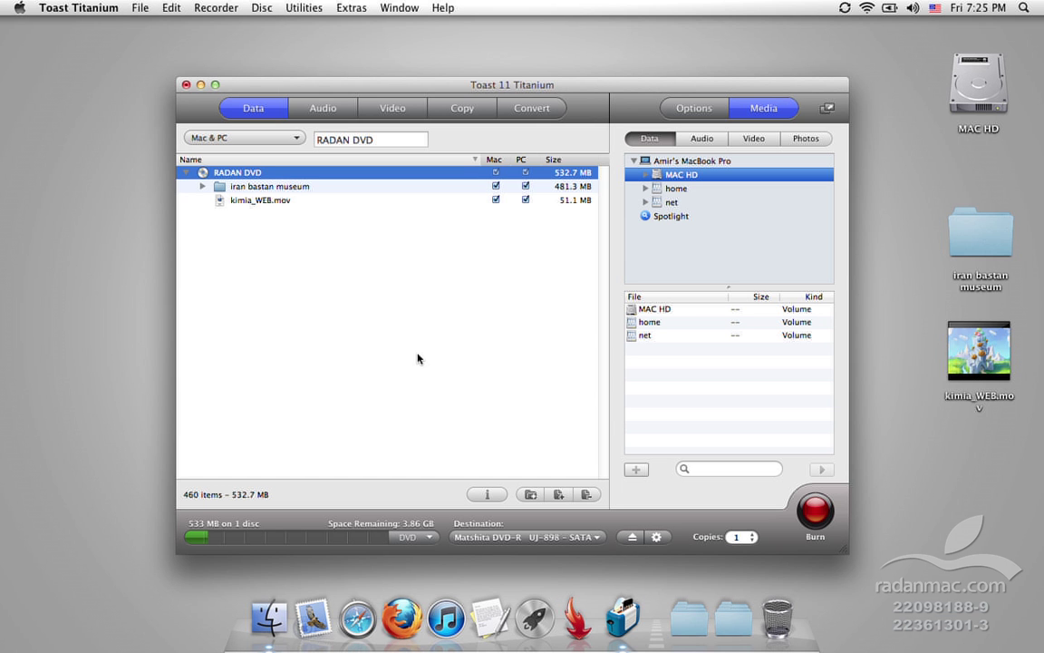
pyautogui.click(827, 504)
pyautogui.click(656, 536)
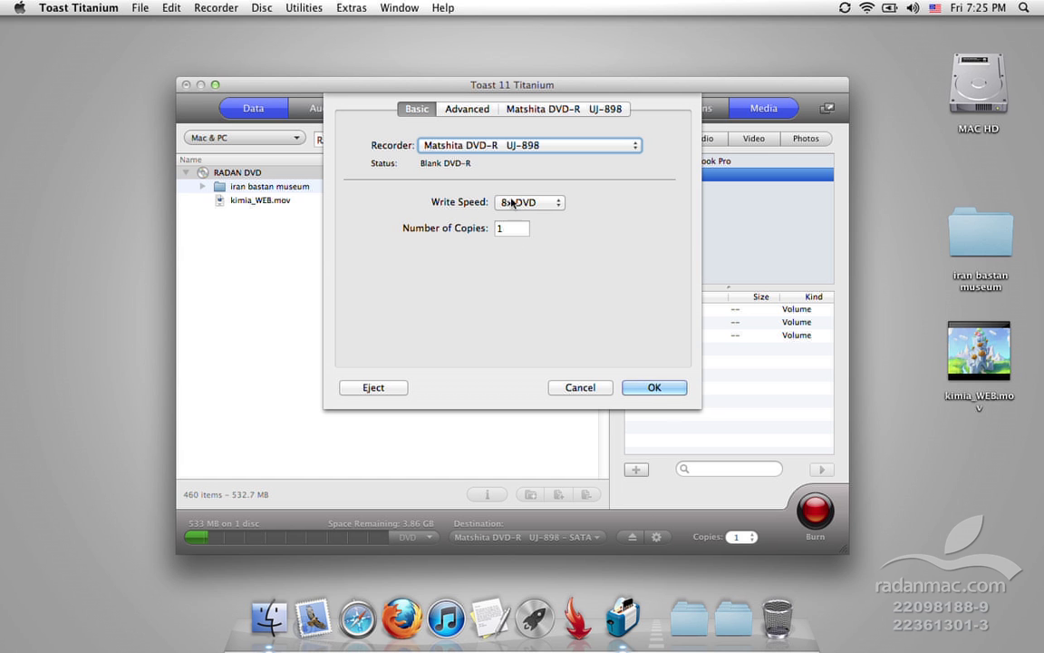
pyautogui.click(509, 227)
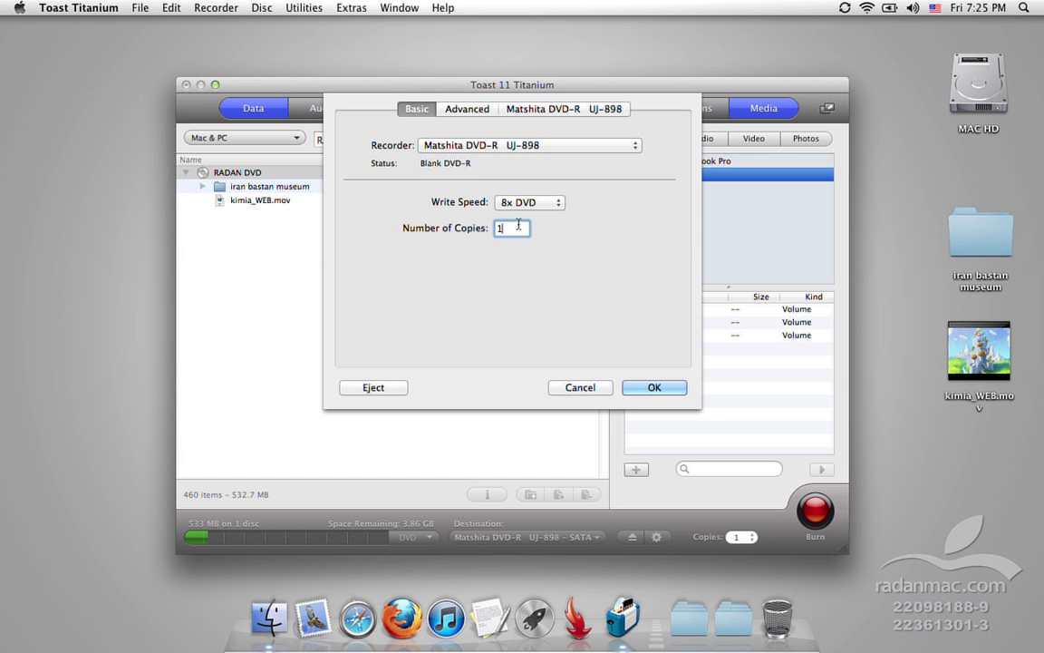
pyautogui.doubleClick(505, 233)
# Step: Enable Display Recorder Settings Before Writing in the advanced recorder options and return to the basic settings
pyautogui.click(483, 114)
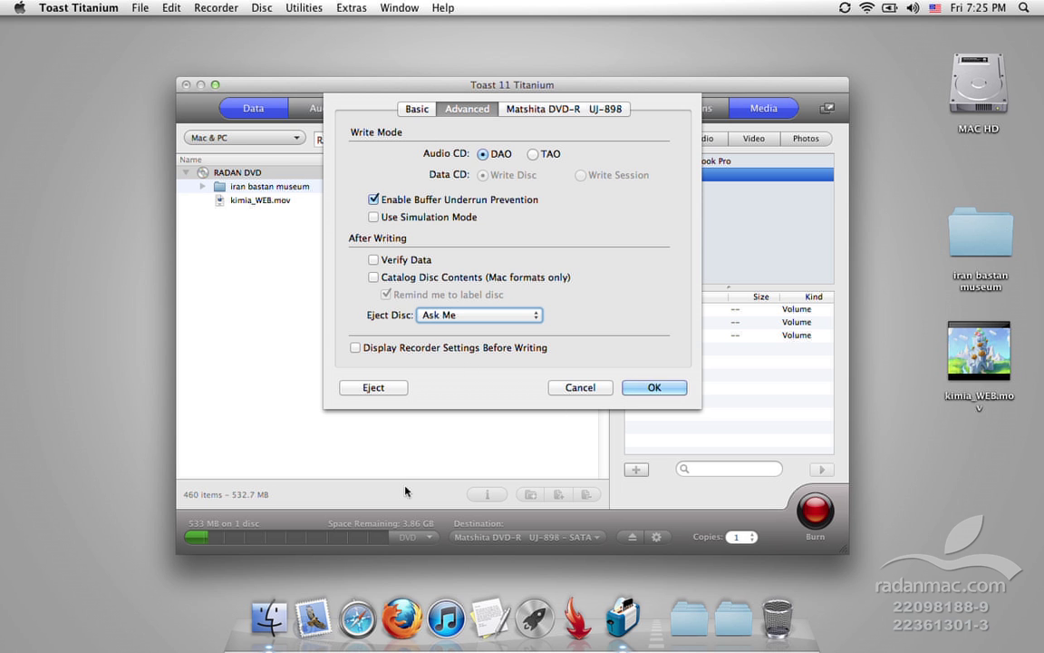
pyautogui.click(402, 347)
pyautogui.click(418, 109)
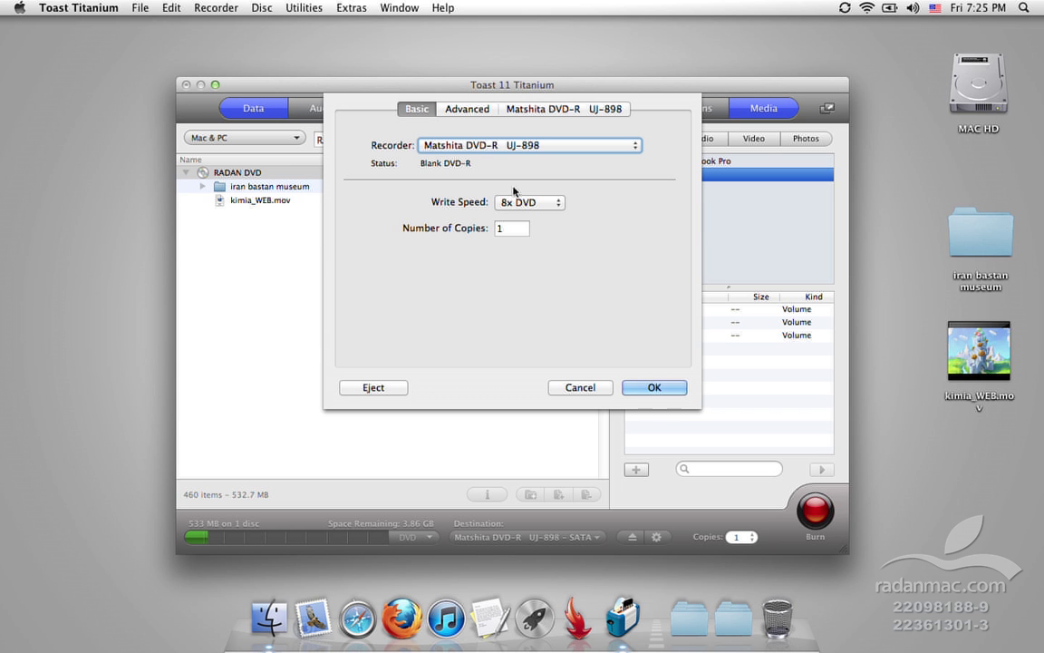
pyautogui.click(462, 120)
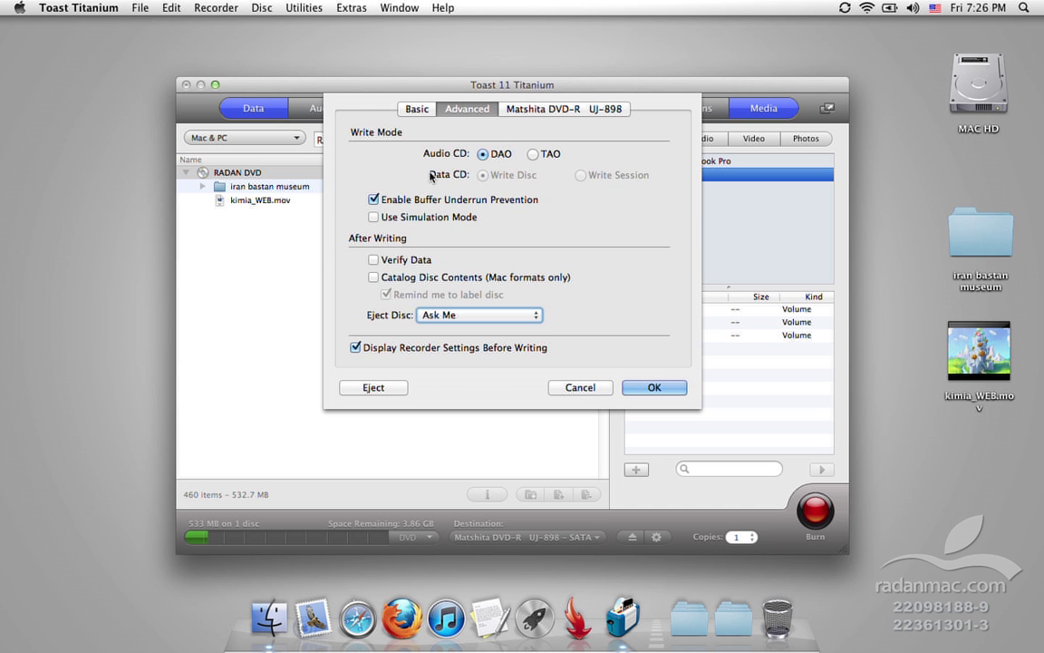
pyautogui.click(417, 113)
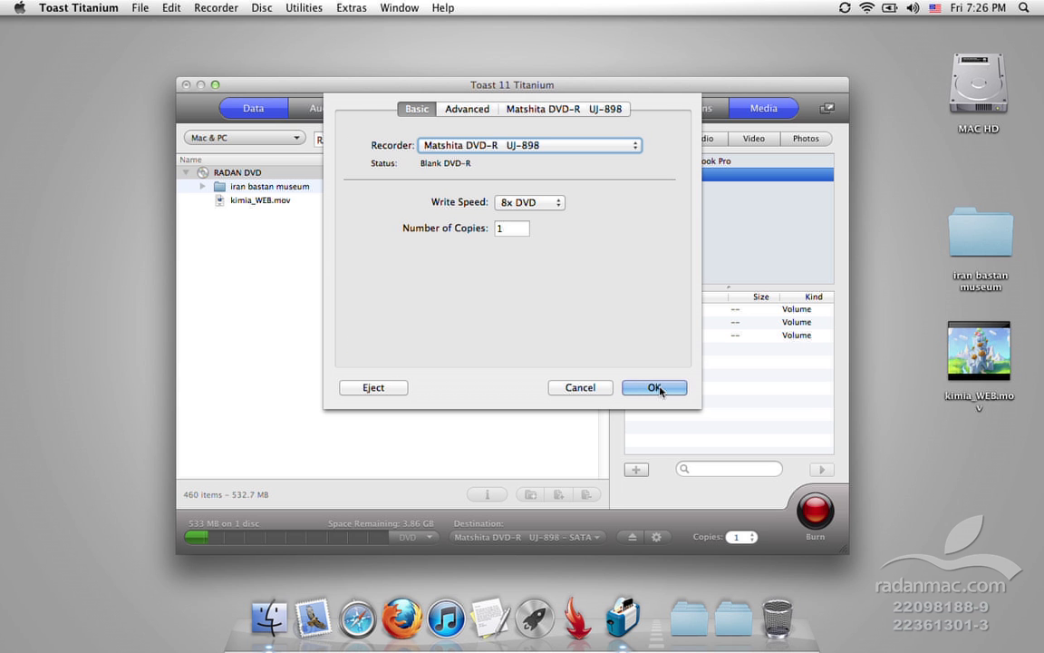